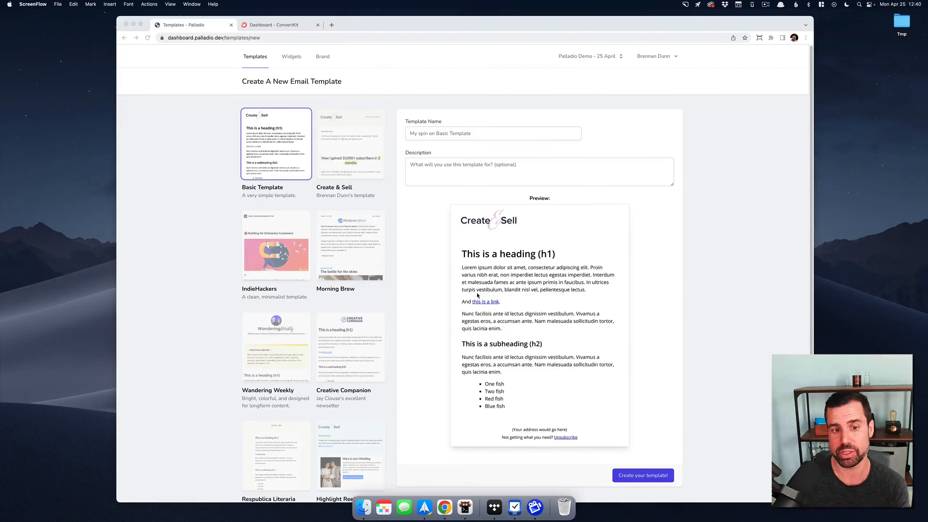
Step: Preview the IndieHackers, Morning Brew and Create & Sell starting designs
{"action": "left_click", "coordinate": [276, 248]}
{"action": "left_click", "coordinate": [339, 257]}
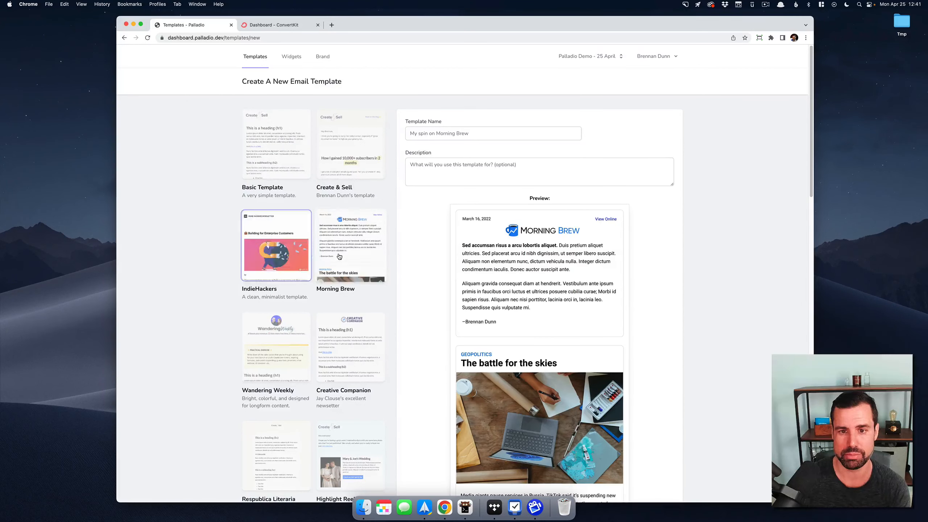
{"action": "left_click", "coordinate": [351, 154]}
Step: Create a new email template named Demo Template from the Basic Template design
{"action": "left_click", "coordinate": [276, 146]}
{"action": "left_click", "coordinate": [423, 135]}
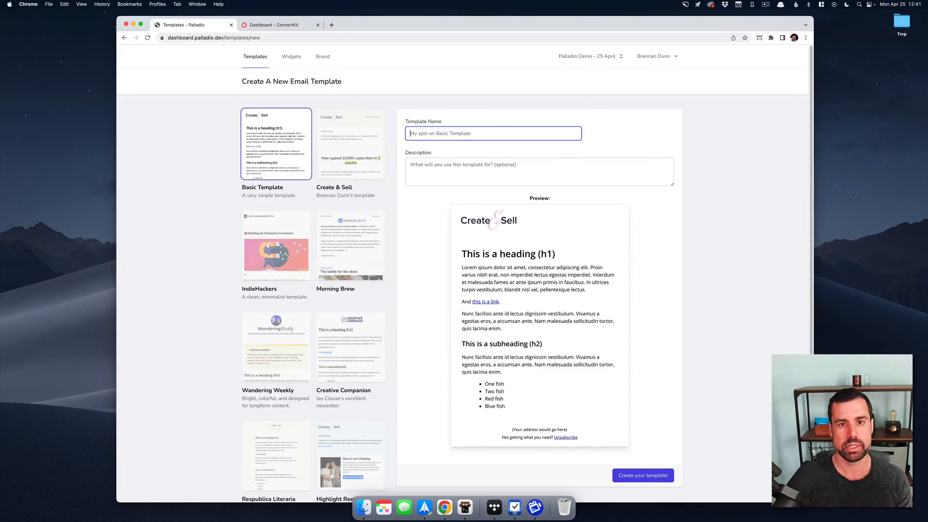
{"action": "type", "text": "Demo Temp"}
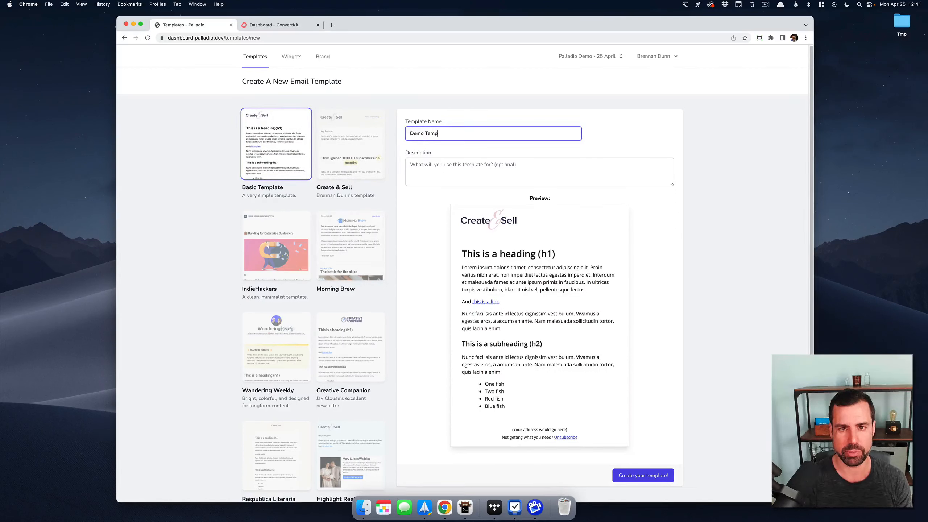
{"action": "type", "text": "late"}
{"action": "scroll", "coordinate": [430, 154], "scroll_direction": "down", "scroll_amount": 1}
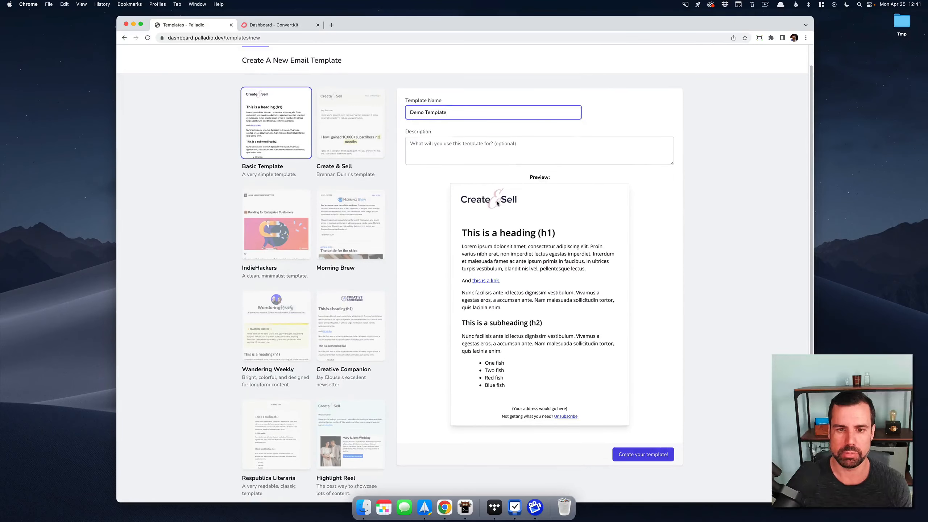
{"action": "left_click", "coordinate": [629, 453]}
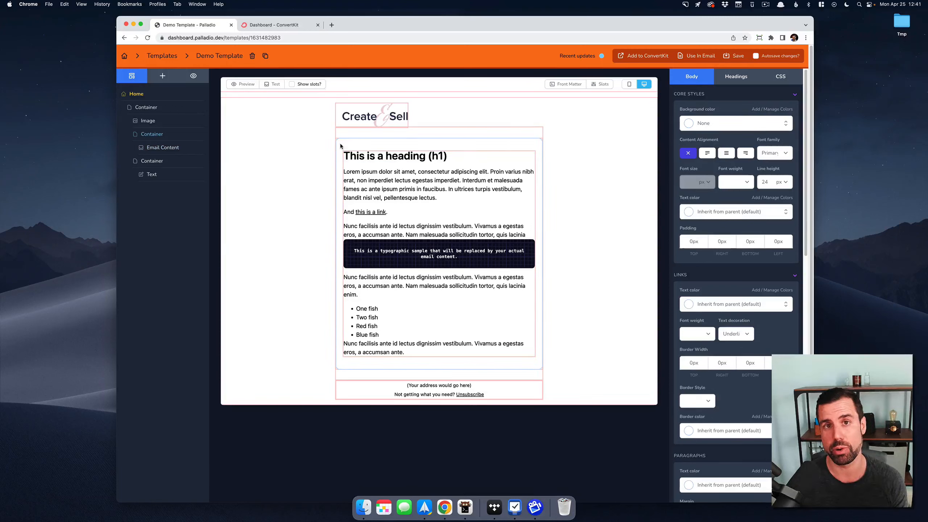
Step: Try placing an image block above the h1 heading and delete it again
{"action": "left_click", "coordinate": [159, 75]}
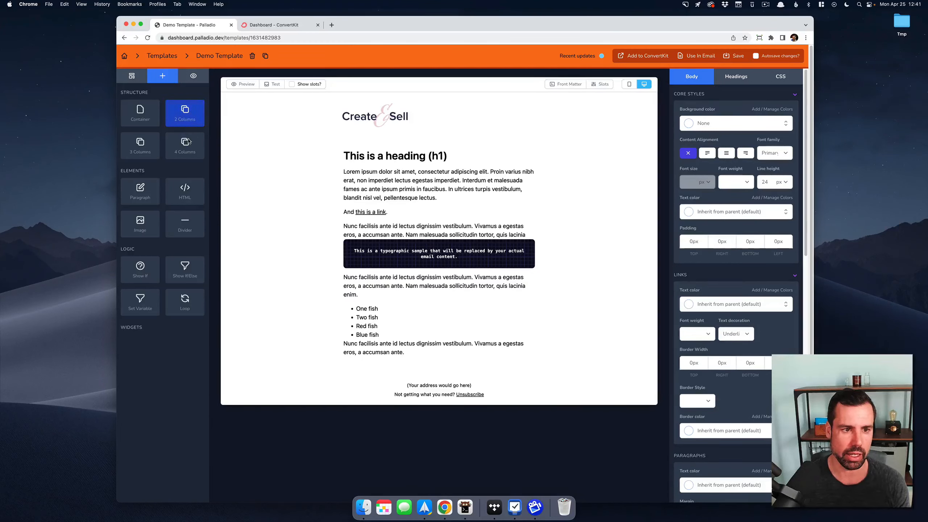
{"action": "left_click_drag", "start_coordinate": [140, 223], "coordinate": [434, 174]}
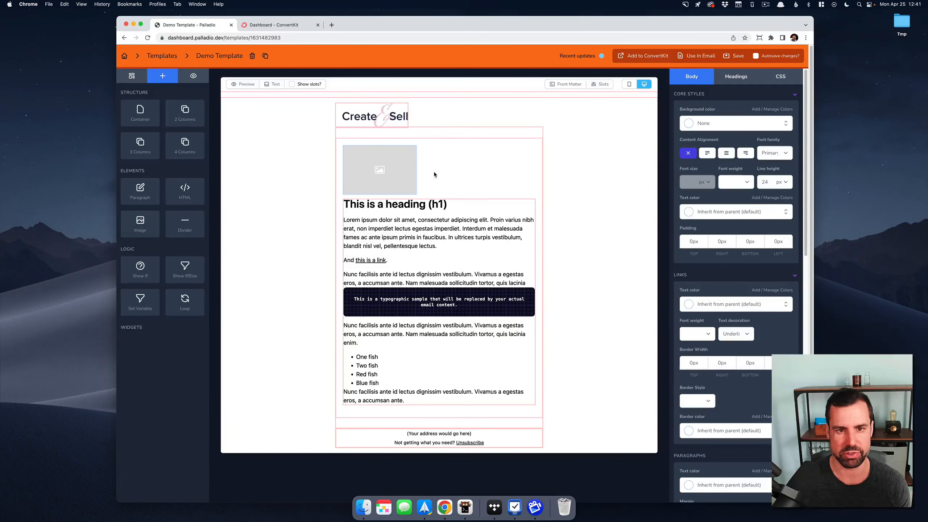
{"action": "left_click", "coordinate": [385, 172]}
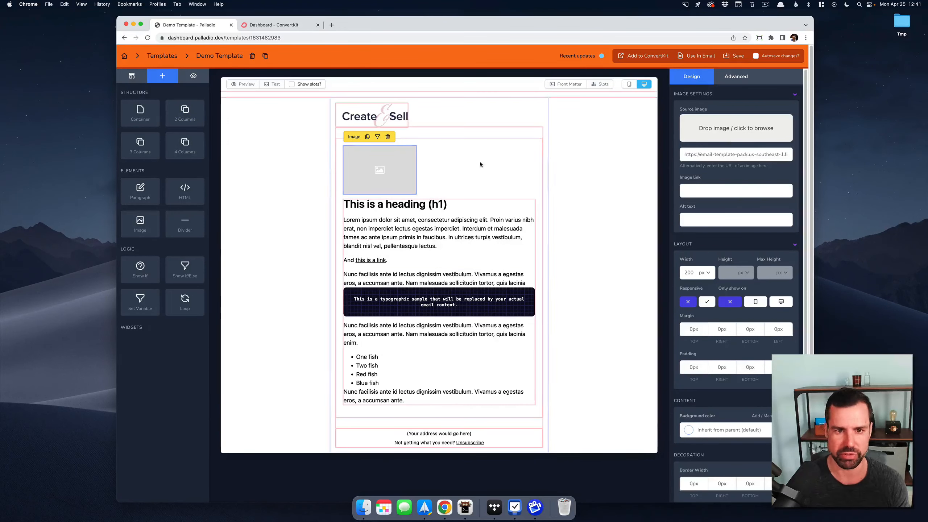
{"action": "left_click", "coordinate": [387, 137]}
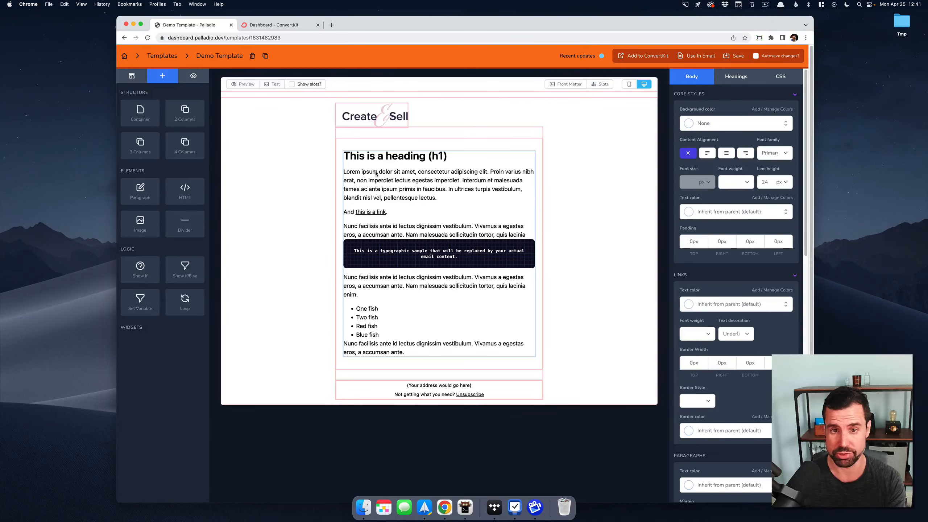
Step: Examine the settings of the logo image, the outer container and the template body
{"action": "left_click", "coordinate": [380, 121]}
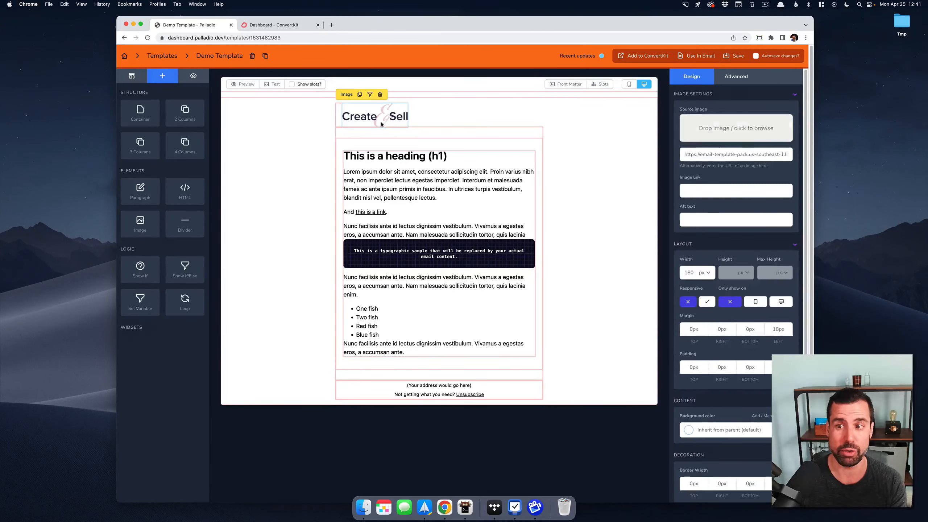
{"action": "left_click", "coordinate": [423, 131]}
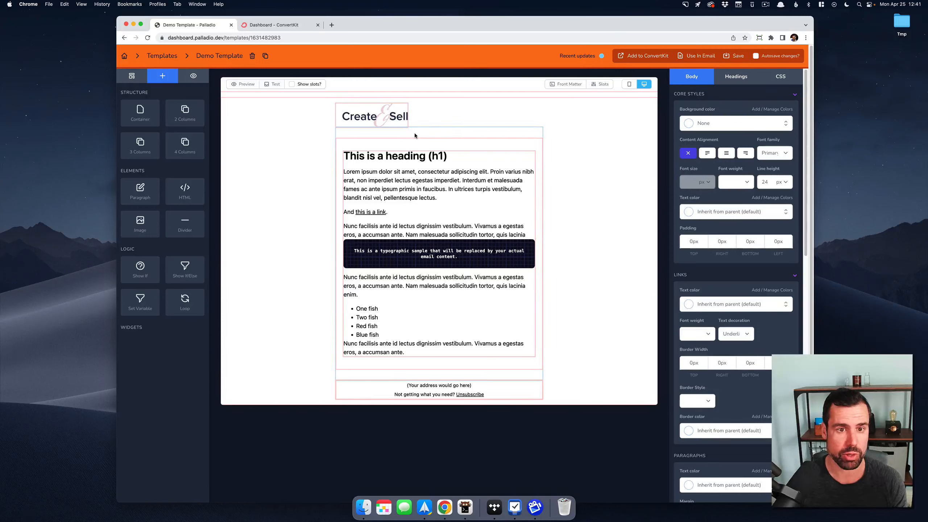
{"action": "left_click", "coordinate": [316, 138]}
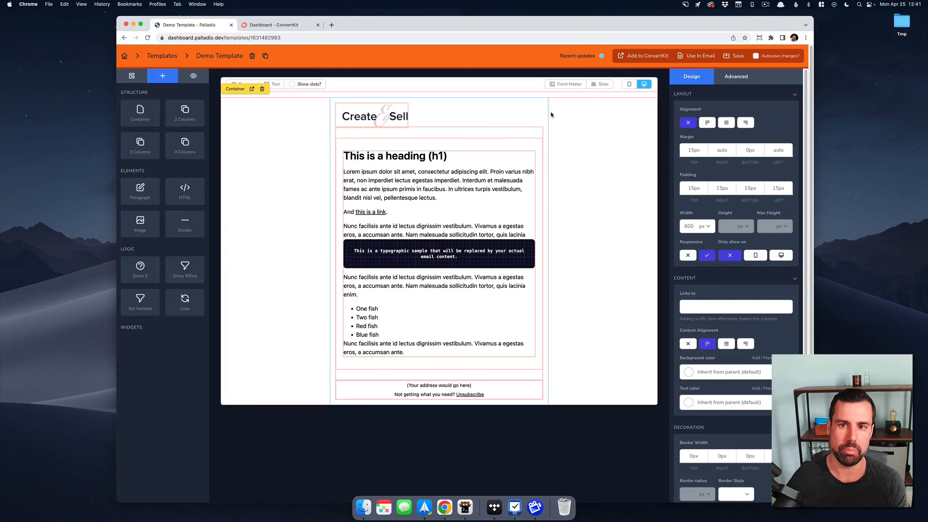
{"action": "left_click", "coordinate": [533, 132]}
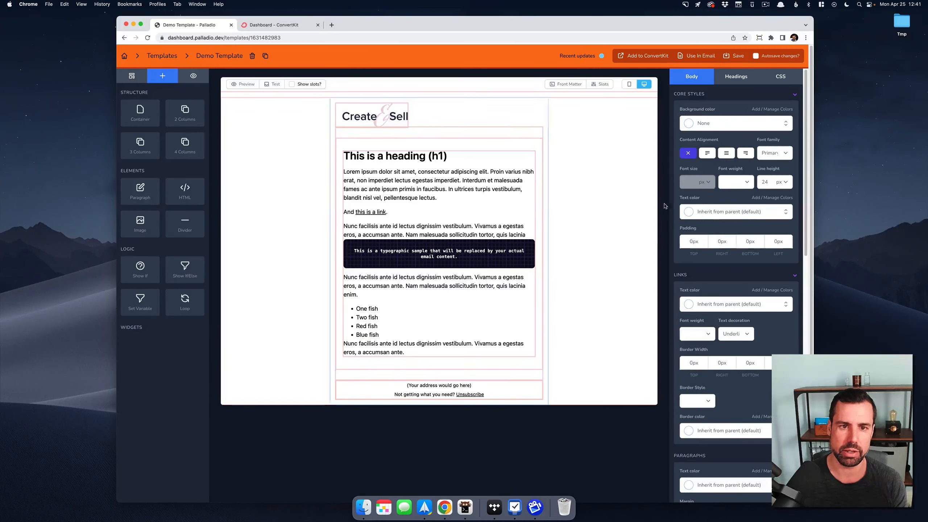
Step: Give the container around the email content a Large shadow
{"action": "left_click", "coordinate": [542, 148]}
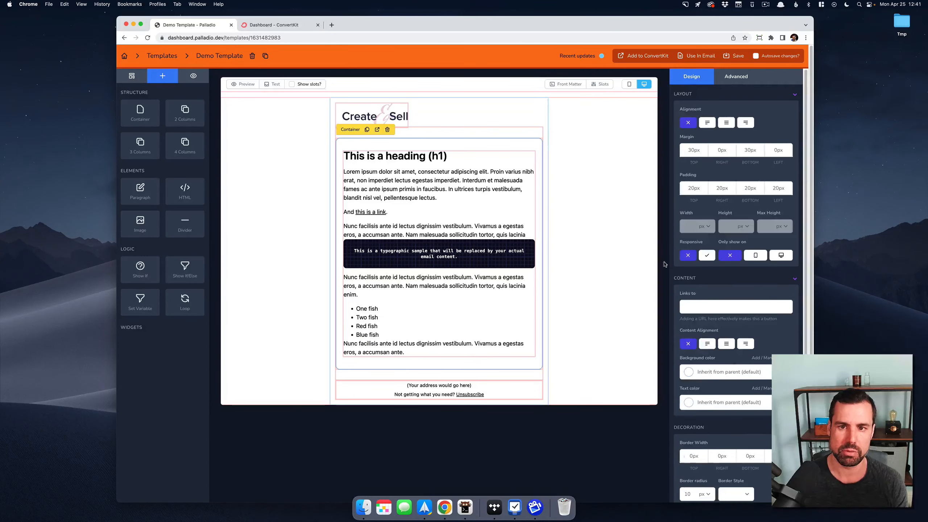
{"action": "scroll", "coordinate": [742, 421], "scroll_direction": "down", "scroll_amount": 5}
{"action": "scroll", "coordinate": [731, 457], "scroll_direction": "down", "scroll_amount": 1}
{"action": "left_click", "coordinate": [717, 484]}
{"action": "left_click", "coordinate": [713, 472]}
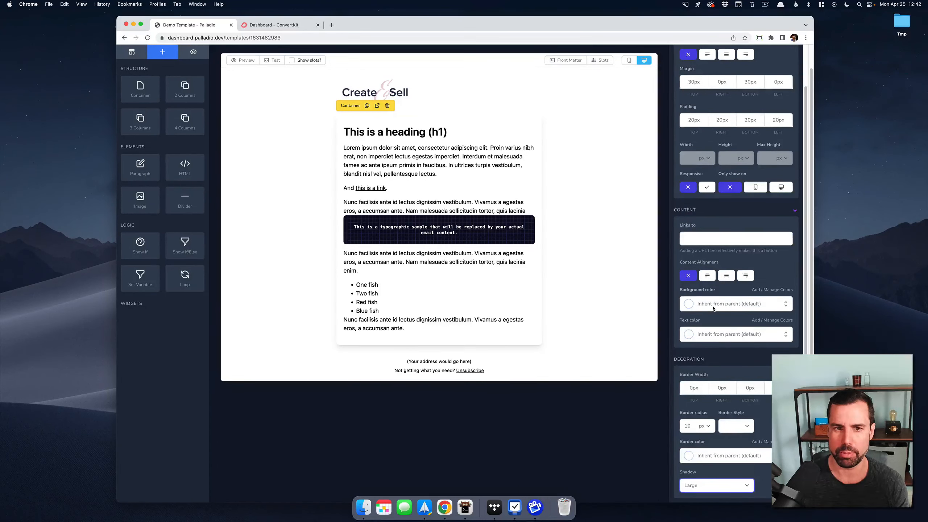
Step: Add a new pale cyan colour, #E9FFFE, to the template's managed colours
{"action": "scroll", "coordinate": [713, 308], "scroll_direction": "up", "scroll_amount": 2}
{"action": "scroll", "coordinate": [713, 309], "scroll_direction": "down", "scroll_amount": 2}
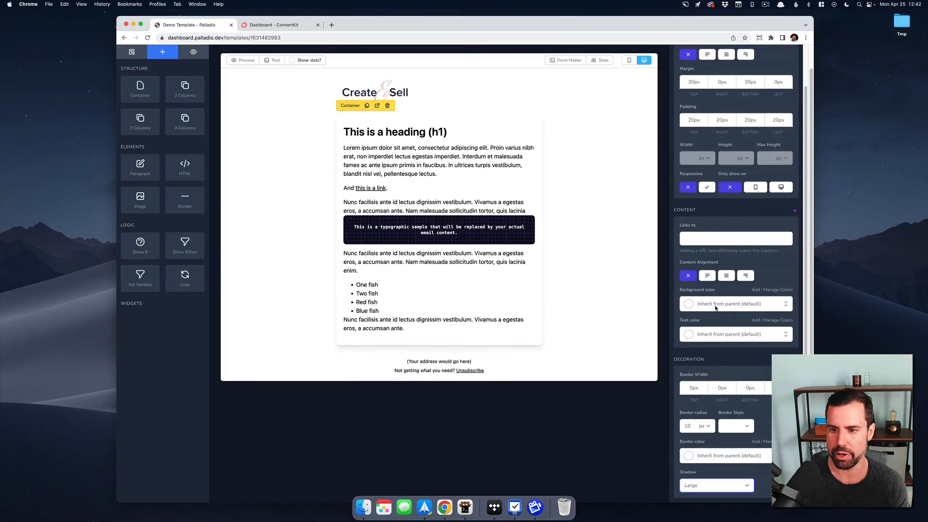
{"action": "left_click", "coordinate": [715, 309]}
{"action": "left_click", "coordinate": [768, 290]}
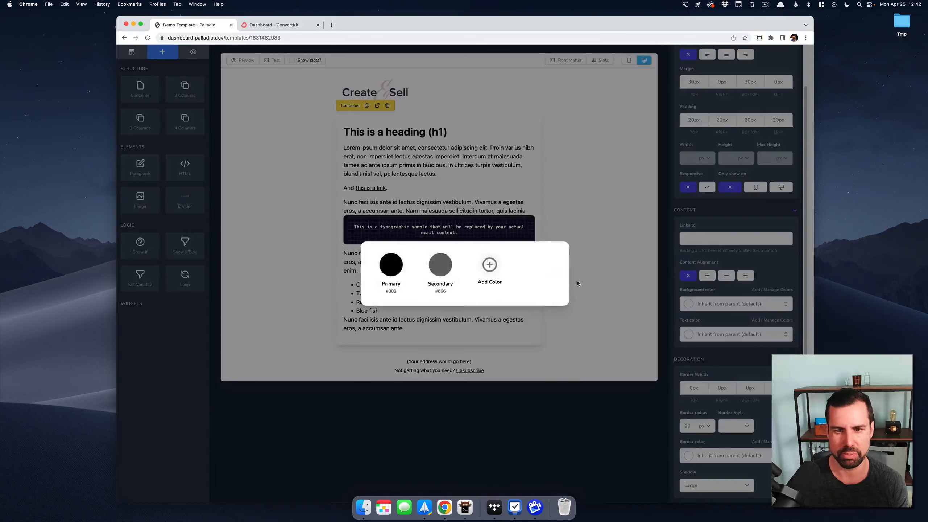
{"action": "left_click", "coordinate": [490, 264]}
{"action": "left_click", "coordinate": [490, 267]}
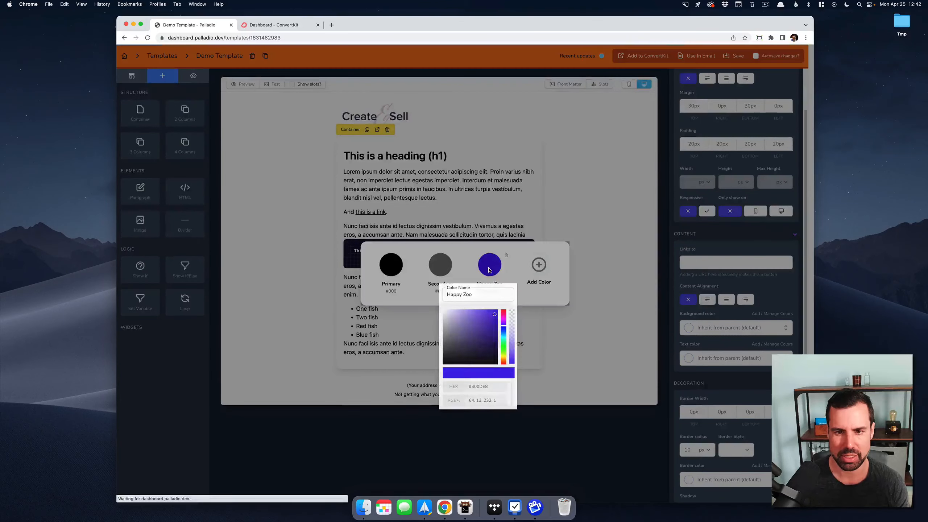
{"action": "left_click", "coordinate": [504, 335]}
{"action": "left_click_drag", "start_coordinate": [493, 315], "coordinate": [448, 309]}
{"action": "left_click", "coordinate": [465, 260]}
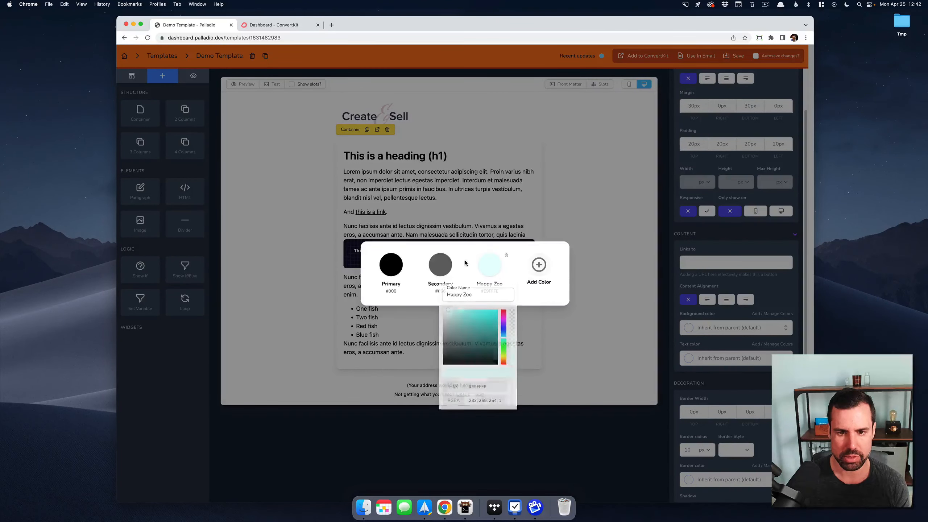
{"action": "left_click", "coordinate": [488, 263]}
{"action": "left_click", "coordinate": [609, 264]}
{"action": "left_click", "coordinate": [610, 264]}
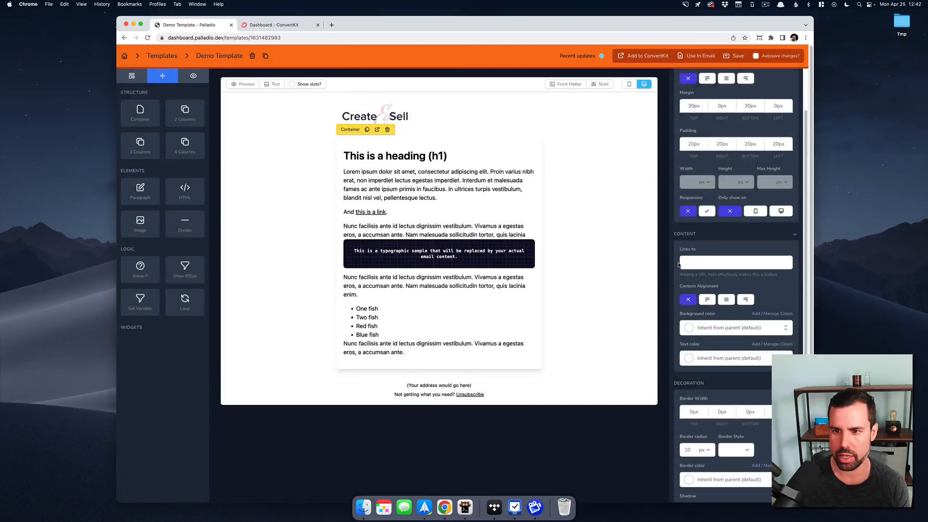
Step: Set the email content container's background colour to Happy Zoo
{"action": "left_click", "coordinate": [719, 327]}
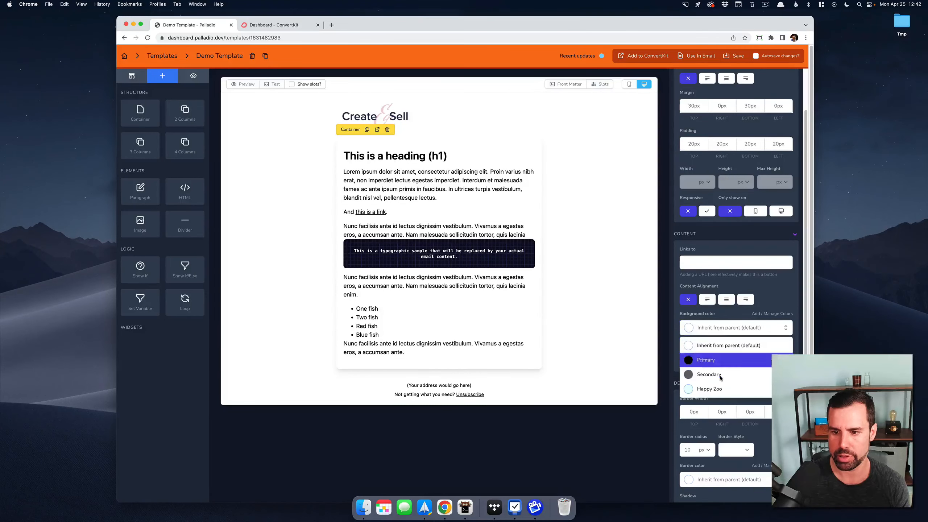
{"action": "left_click", "coordinate": [718, 389]}
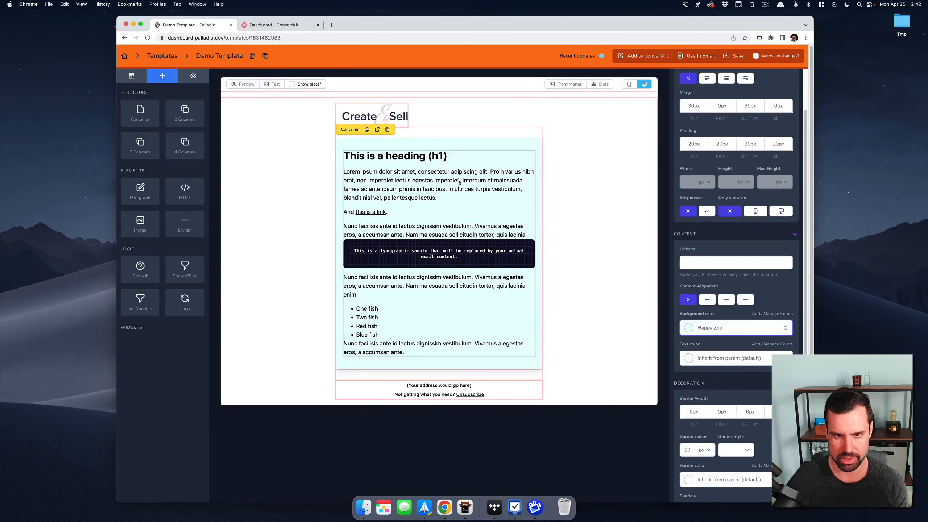
{"action": "left_click", "coordinate": [516, 143]}
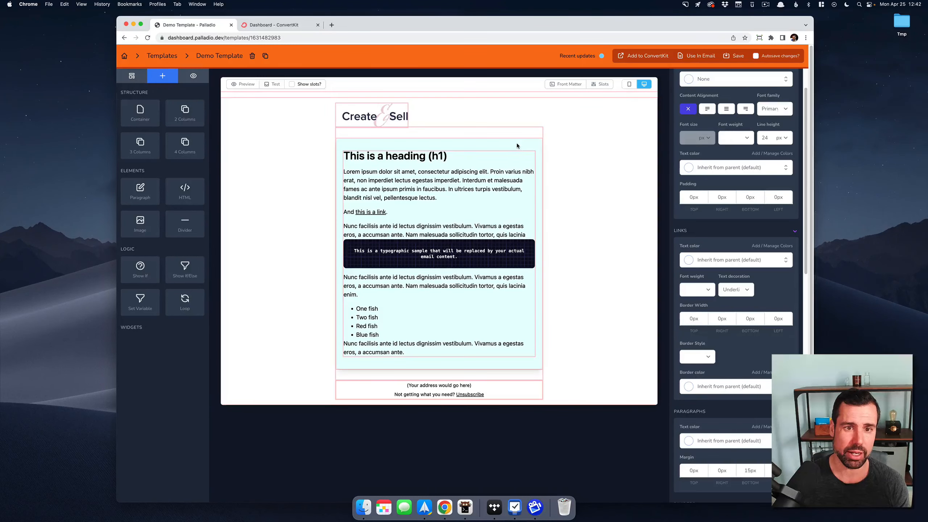
Step: Set the email content container's padding to 50px at top and bottom and 30px at right and left
{"action": "left_click", "coordinate": [537, 166]}
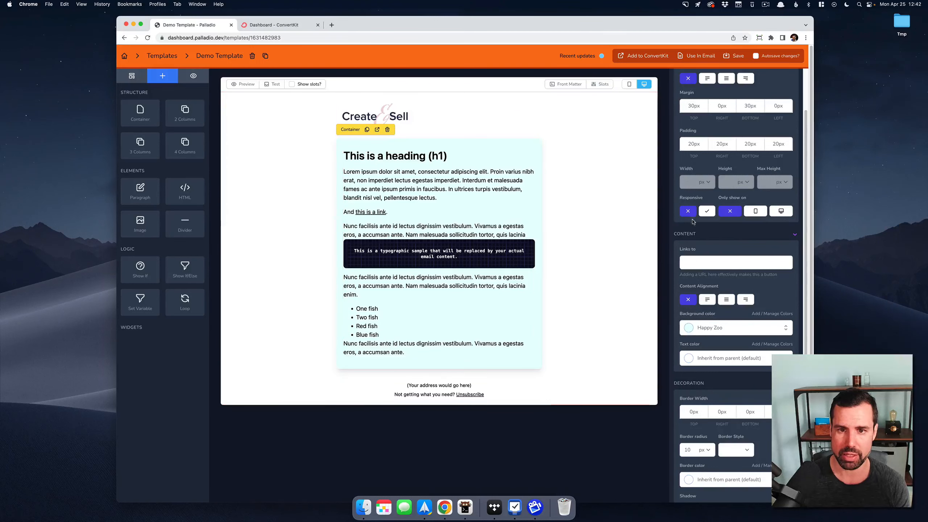
{"action": "double_click", "coordinate": [691, 144]}
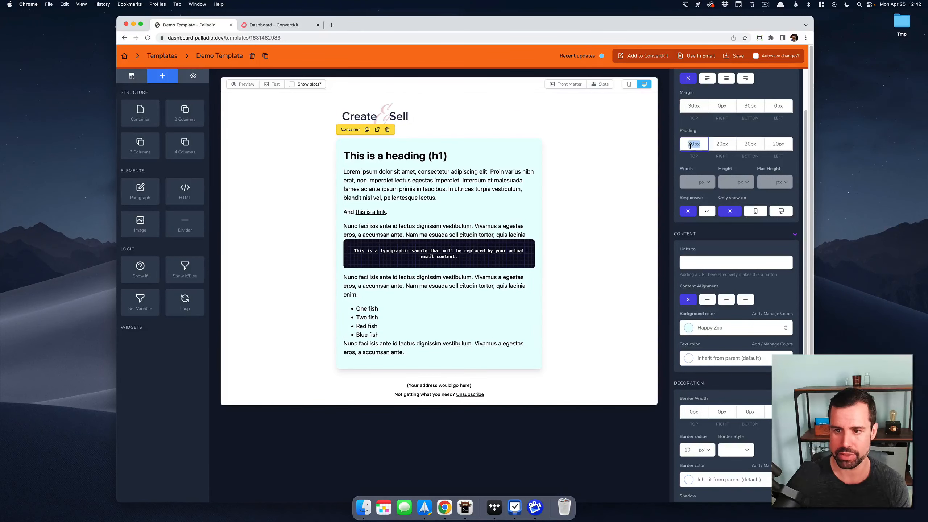
{"action": "type", "text": "50px"}
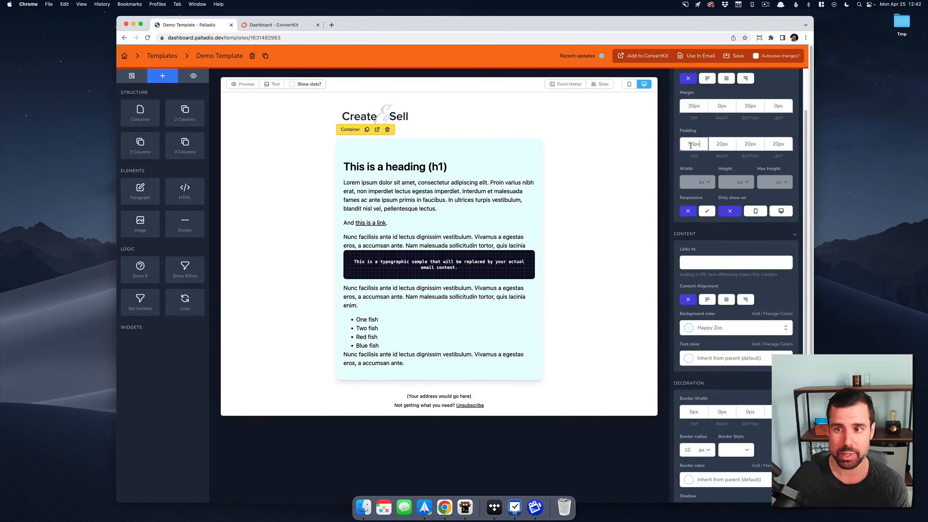
{"action": "double_click", "coordinate": [760, 140]}
{"action": "type", "text": "50px"}
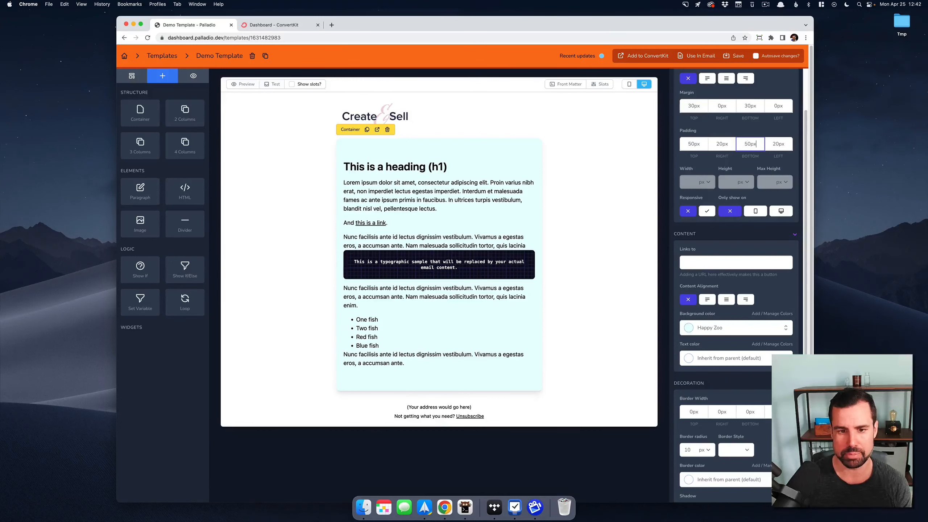
{"action": "double_click", "coordinate": [726, 143]}
{"action": "type", "text": "30px"}
{"action": "key", "text": "Tab"}
{"action": "key", "text": "Tab"}
{"action": "type", "text": "30px"}
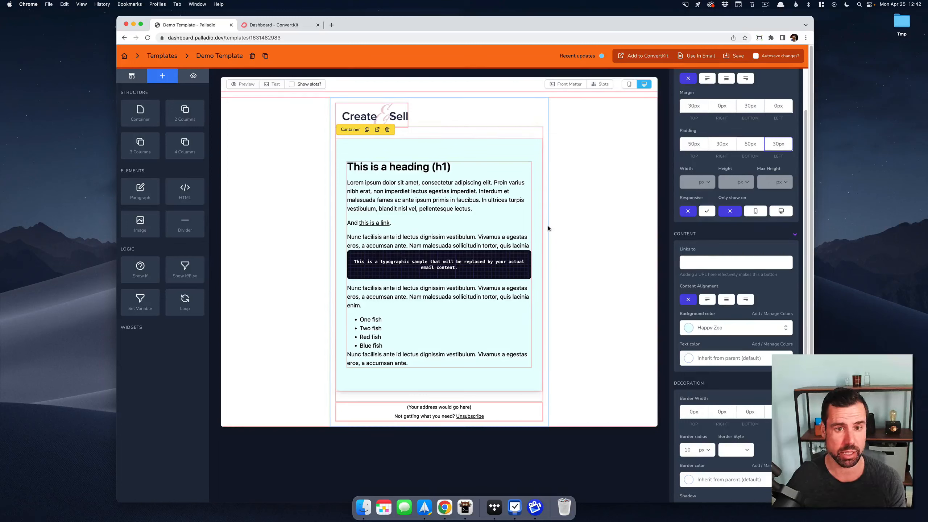
Step: Add a string front matter variable named sponsorName to the template's slots, with the default value ConvertKit
{"action": "left_click", "coordinate": [568, 139]}
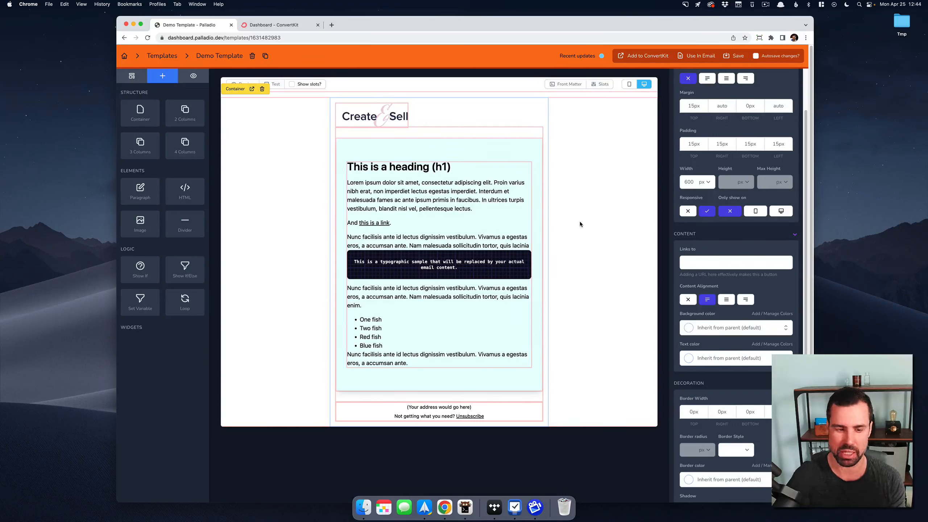
{"action": "left_click", "coordinate": [602, 83]}
{"action": "left_click", "coordinate": [623, 109]}
{"action": "left_click", "coordinate": [355, 121]}
{"action": "type", "text": "sponsorName"}
{"action": "left_click", "coordinate": [388, 155]}
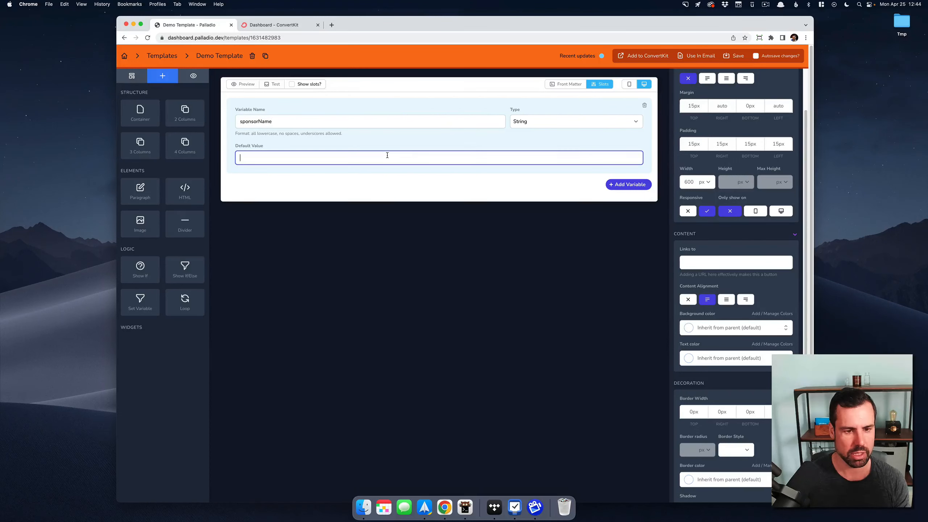
{"action": "type", "text": "ConvertKit"}
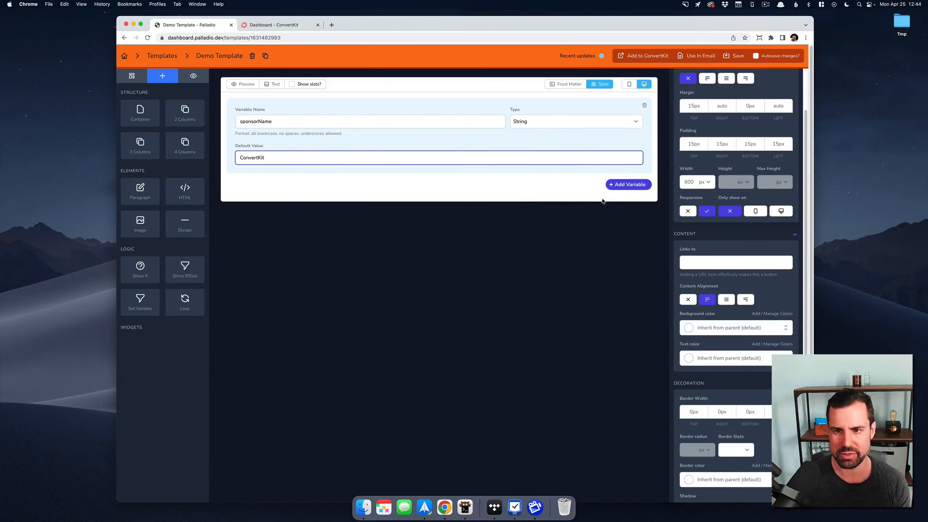
{"action": "left_click", "coordinate": [616, 185]}
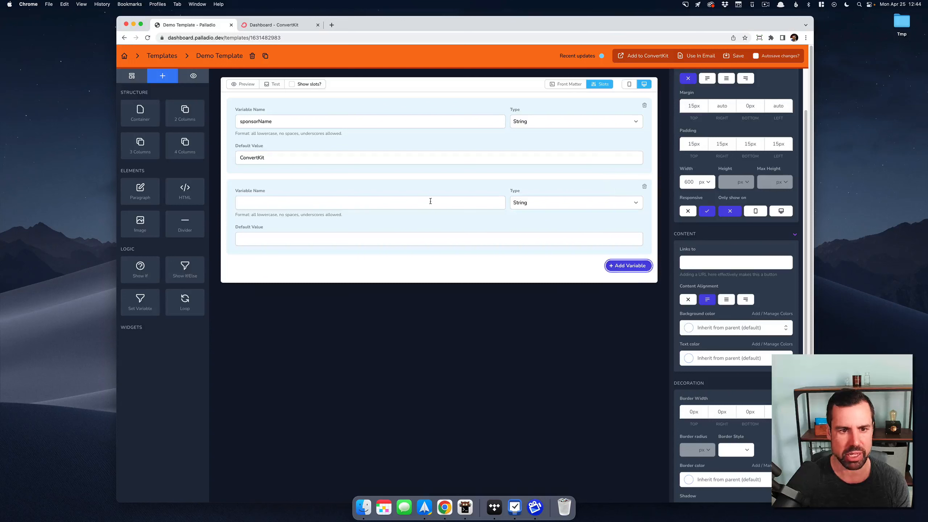
{"action": "left_click", "coordinate": [416, 204]}
{"action": "type", "text": "sponsorURL"}
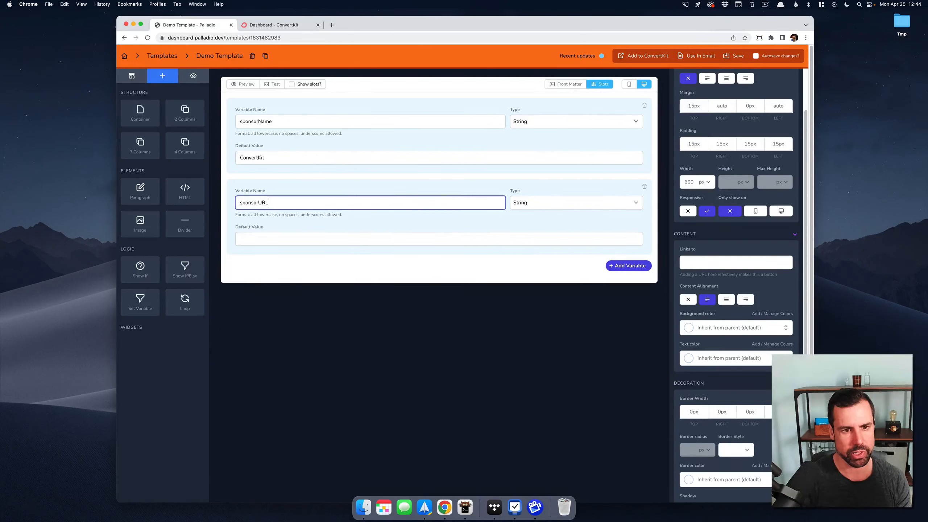
{"action": "key", "text": "Tab"}
{"action": "key", "text": "Tab"}
{"action": "type", "text": "https://co"}
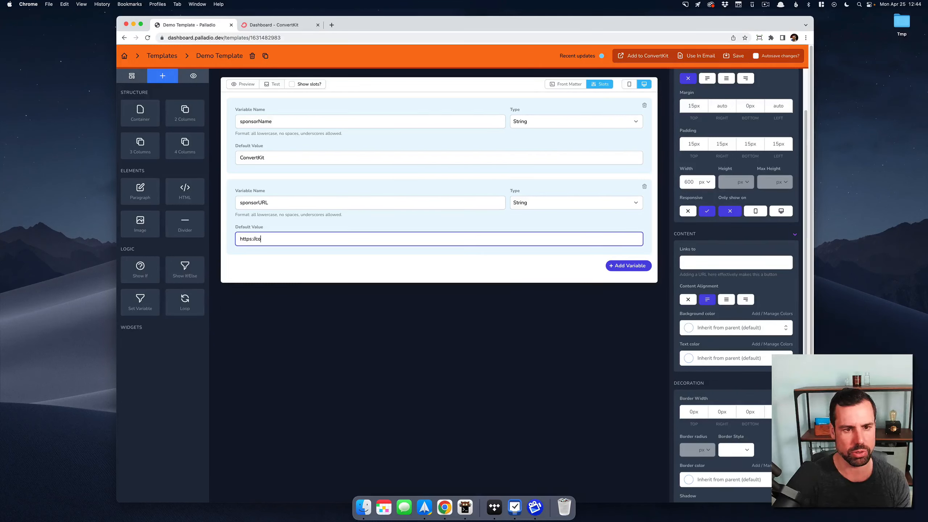
{"action": "type", "text": "nvertkit.com"}
Step: Add a third string variable named sponsorImage
{"action": "left_click", "coordinate": [610, 266]}
{"action": "left_click", "coordinate": [308, 277]}
{"action": "type", "text": "sponsorImage"}
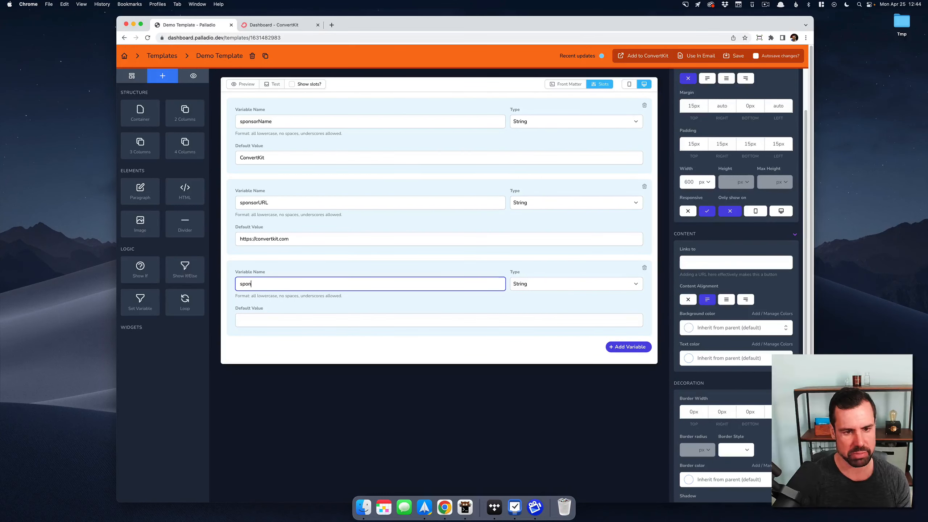
{"action": "key", "text": "Tab"}
{"action": "key", "text": "super+t"}
{"action": "key", "text": "super+w"}
Step: Place a two-column layout inside the block that shows when sponsorName is specified
{"action": "left_click_drag", "start_coordinate": [183, 120], "coordinate": [458, 154]}
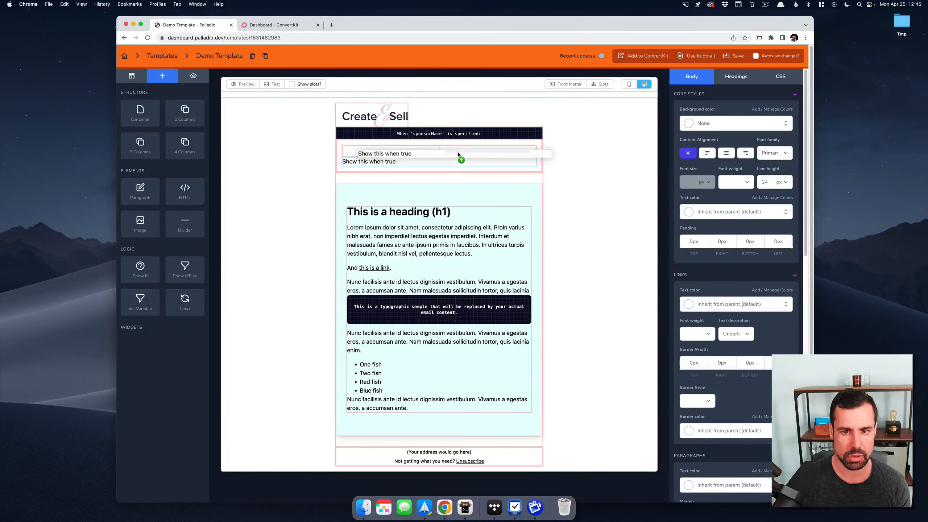